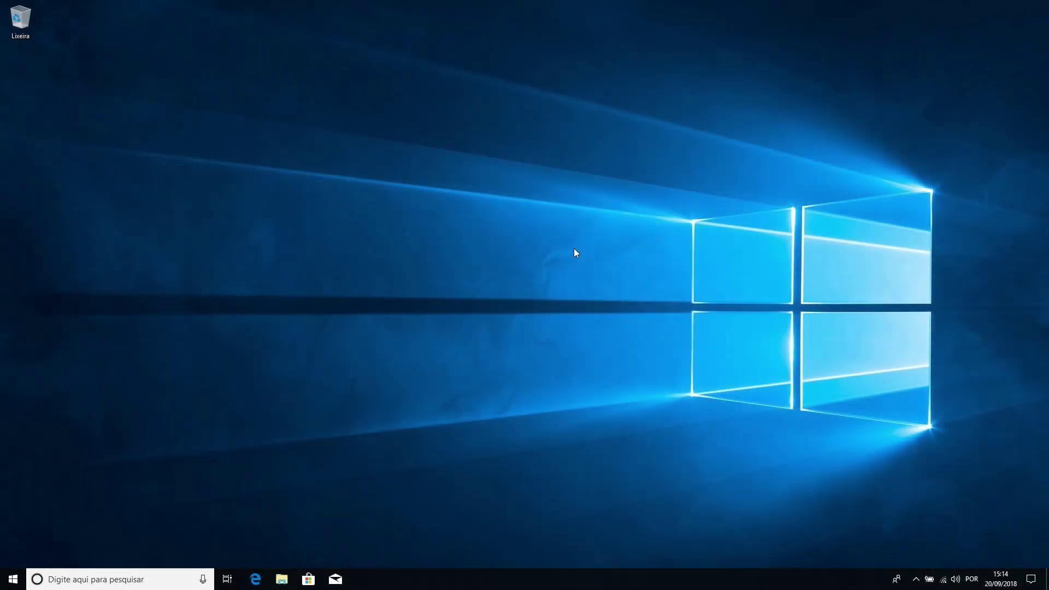
Open the Task Manager (Gerenciador de Tarefas) and expand it to the detailed view.
right_click(530, 582)
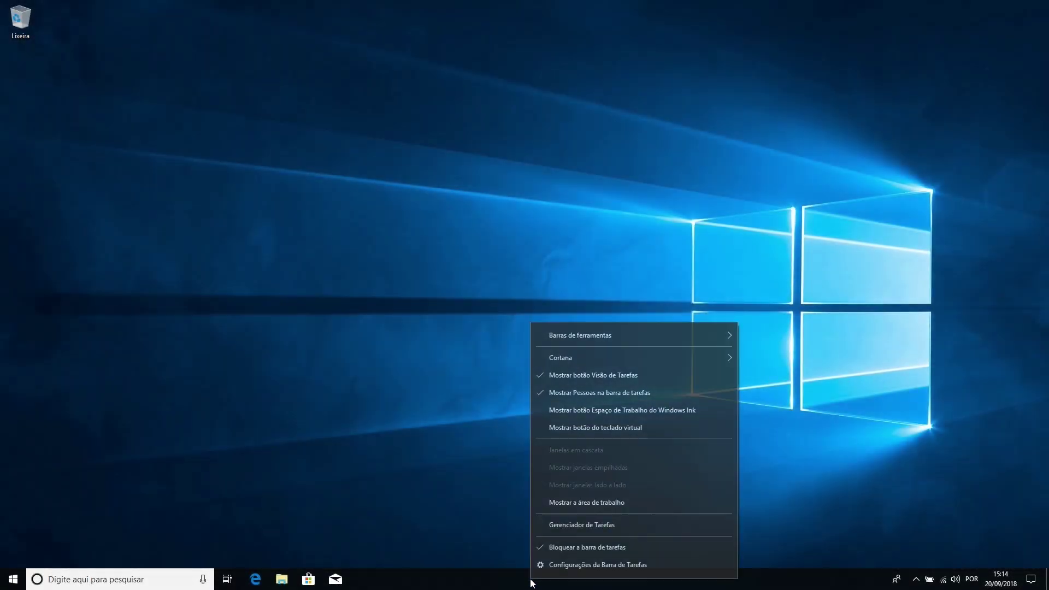
click(607, 526)
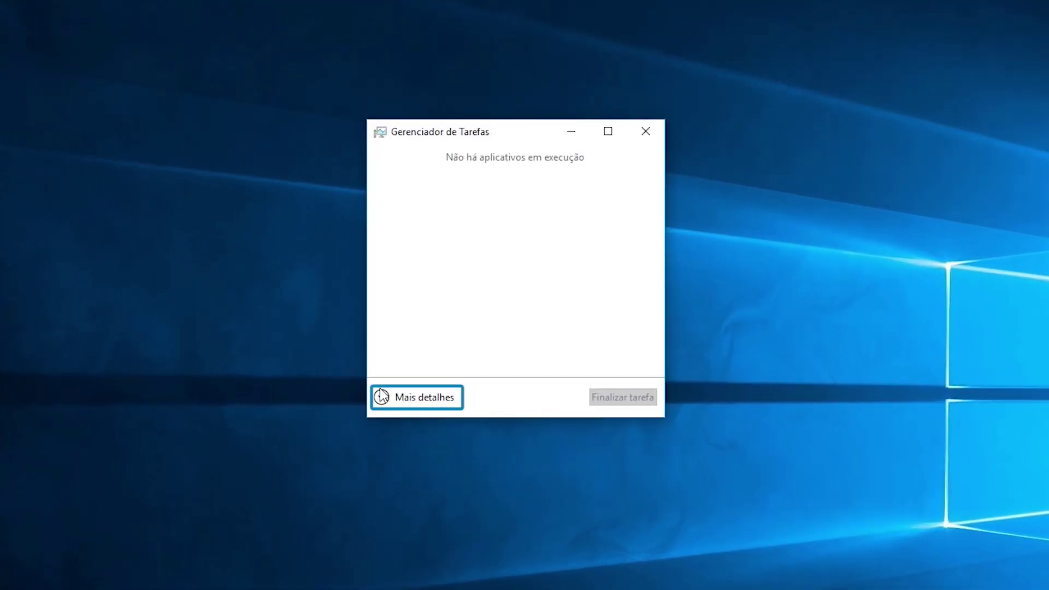
click(381, 397)
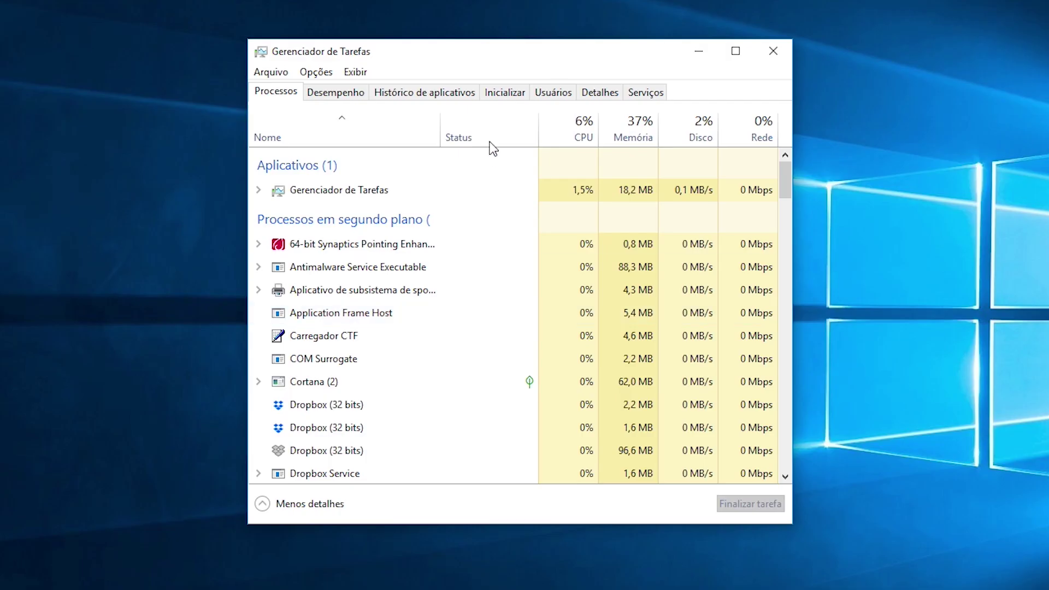
Disable Microsoft OneDrive in the Task Manager's list of startup programs.
click(504, 91)
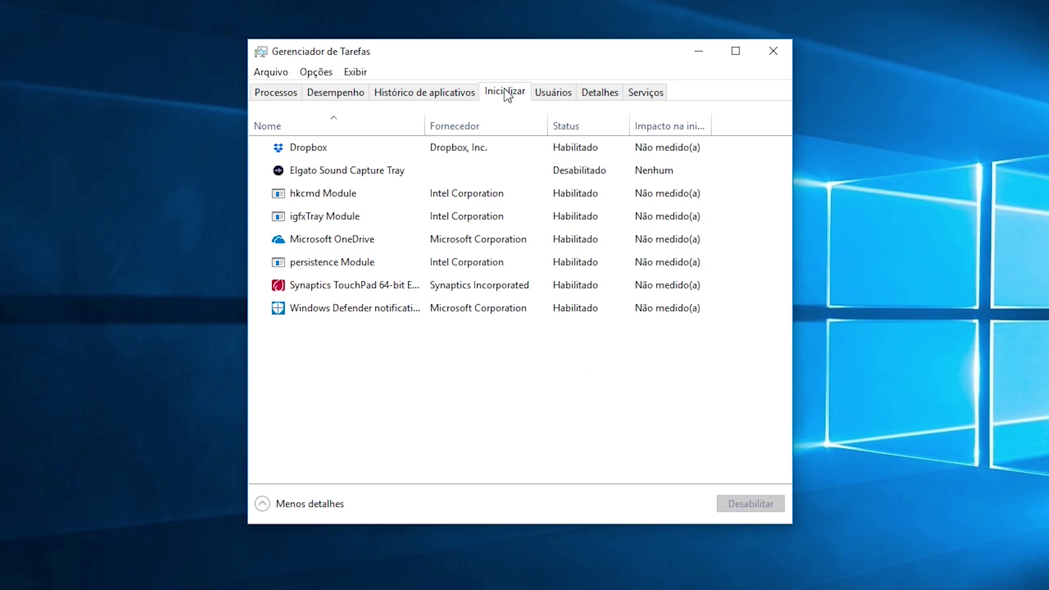
click(461, 239)
click(732, 503)
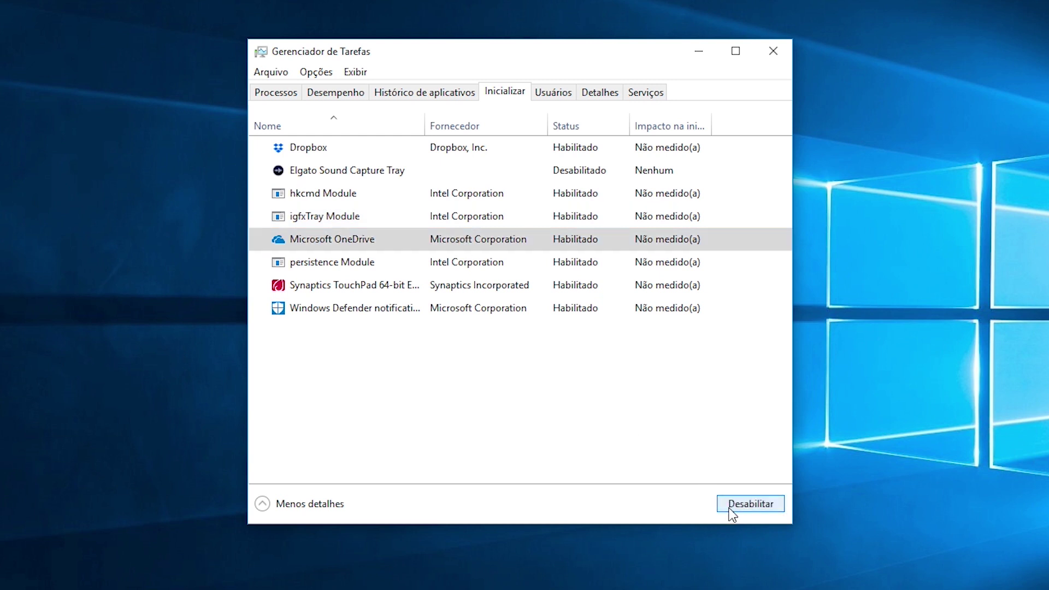
click(409, 239)
Sort the running processes by CPU and by memory, and end the Dropbox (32 bits) process using the most memory.
click(278, 94)
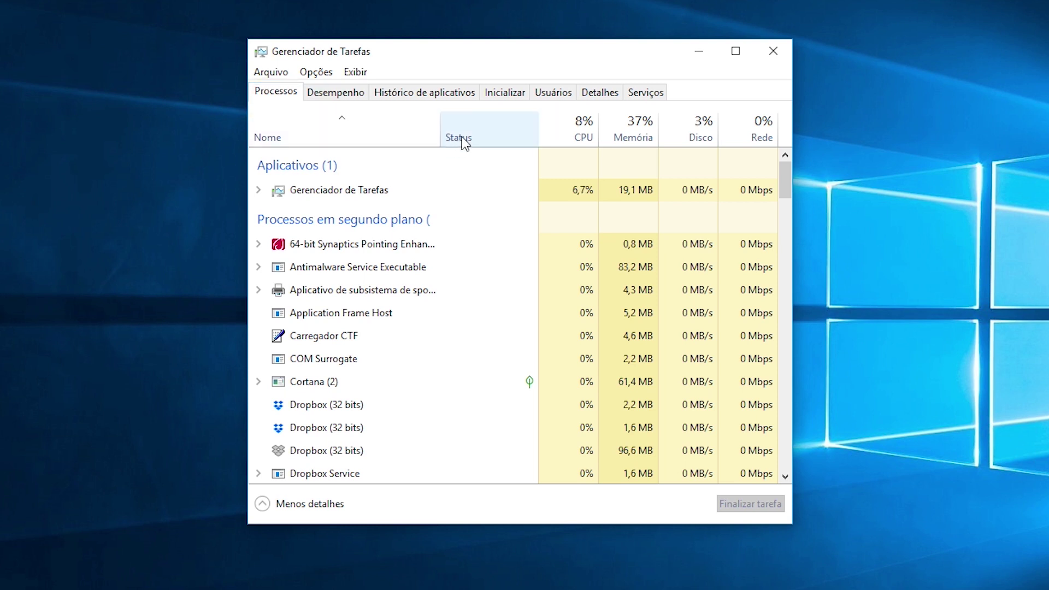
click(562, 136)
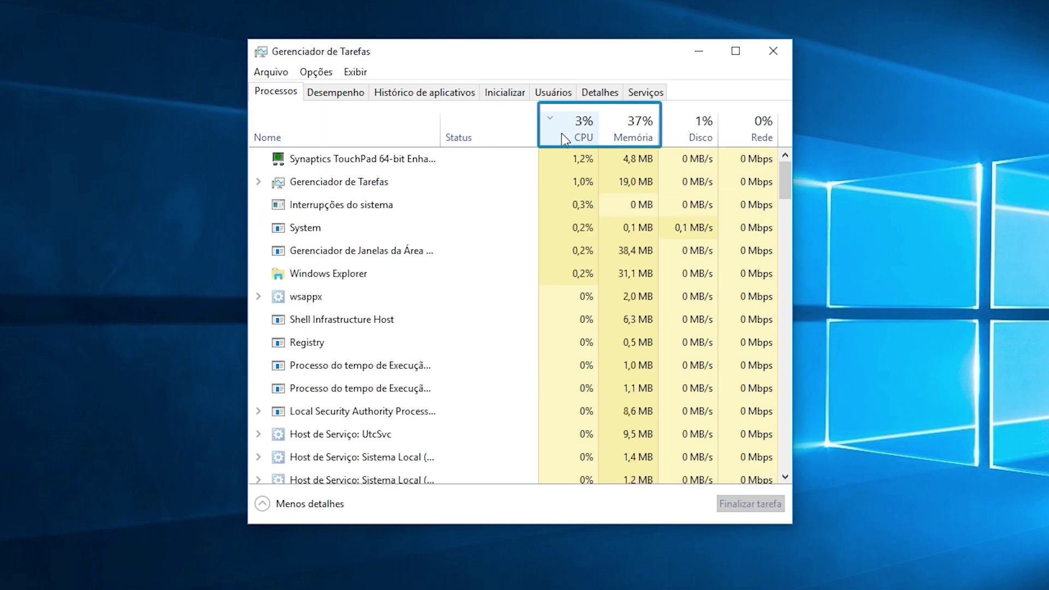
click(631, 132)
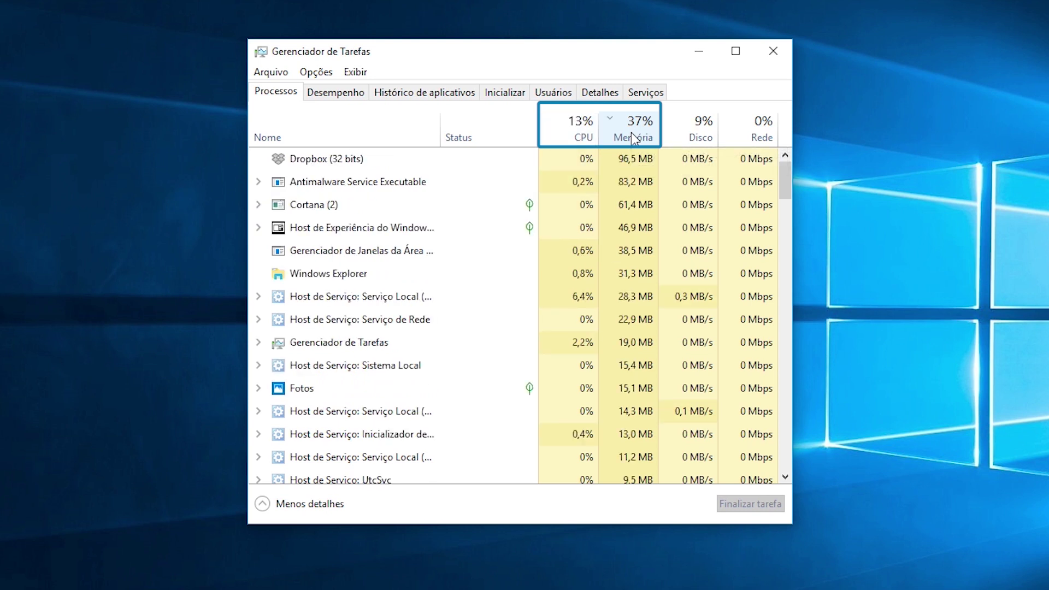
click(427, 159)
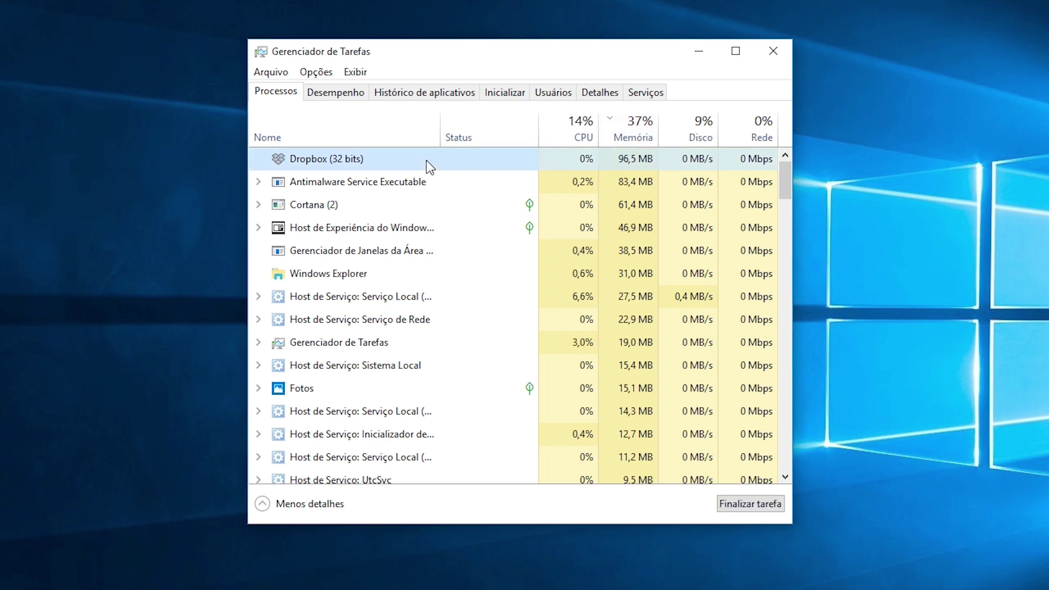
click(739, 505)
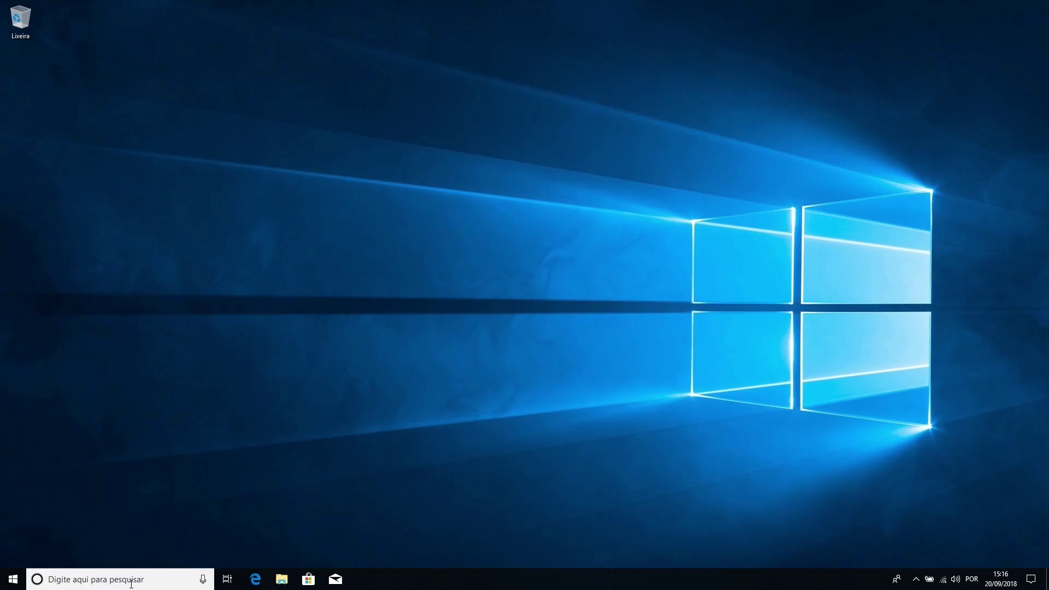
Find and open System Configuration with msconfig and select the startup option "Inicialização de diagnóstico".
click(131, 586)
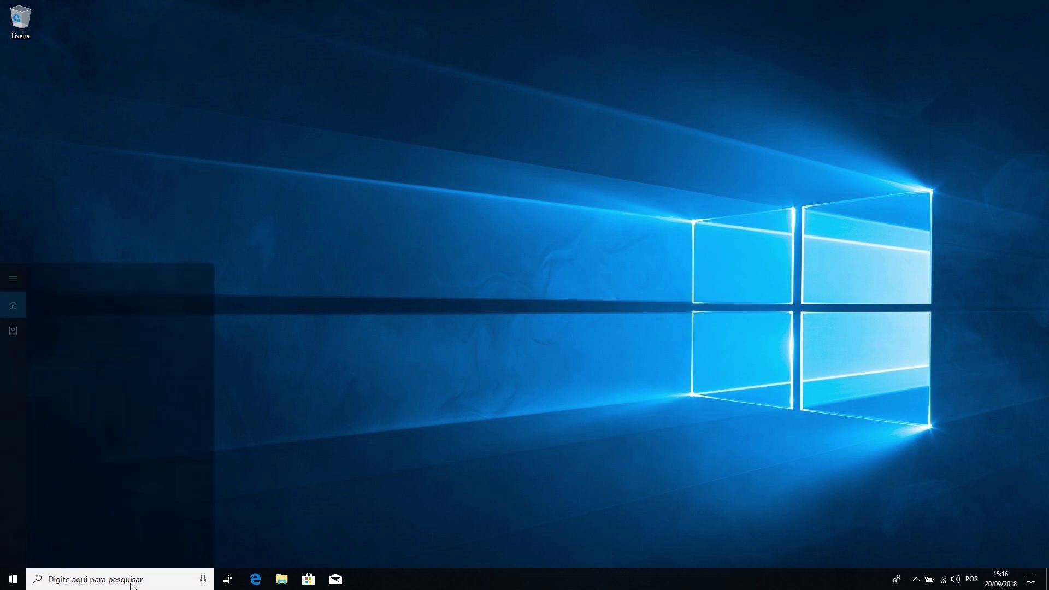
text(msconfig)
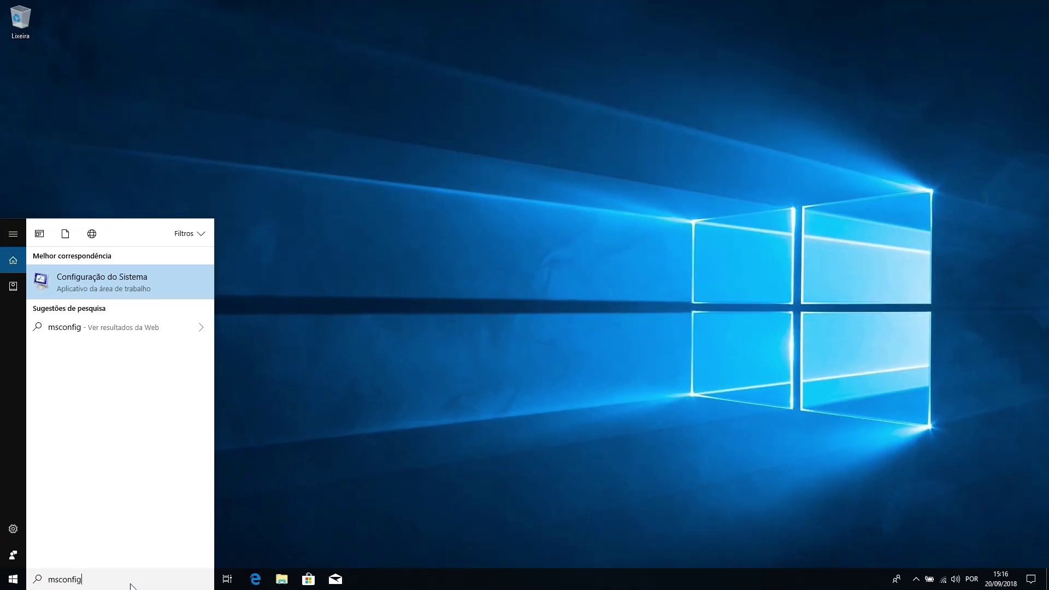
key(Return)
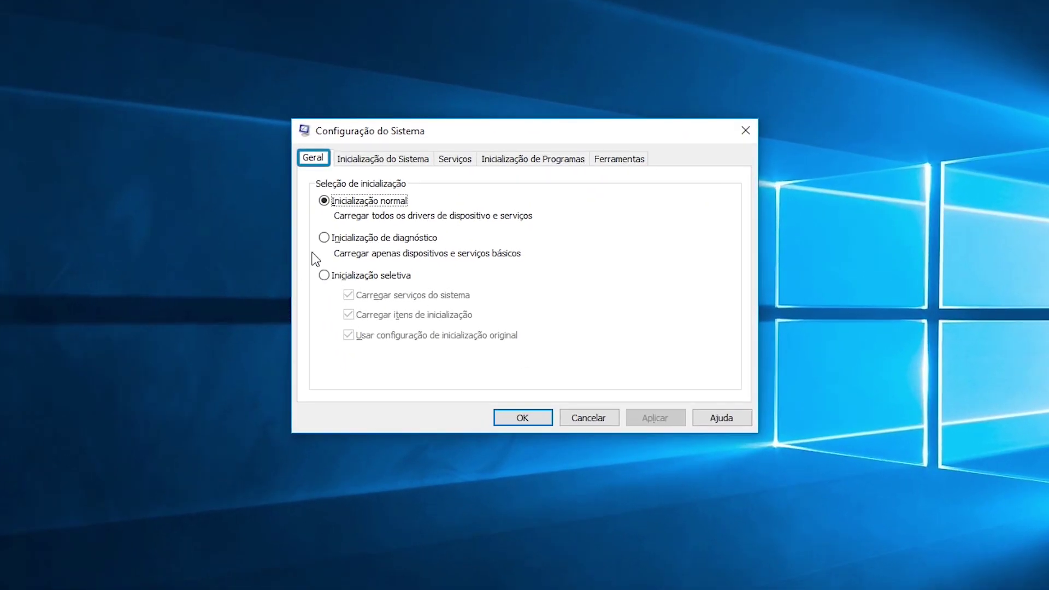
click(323, 238)
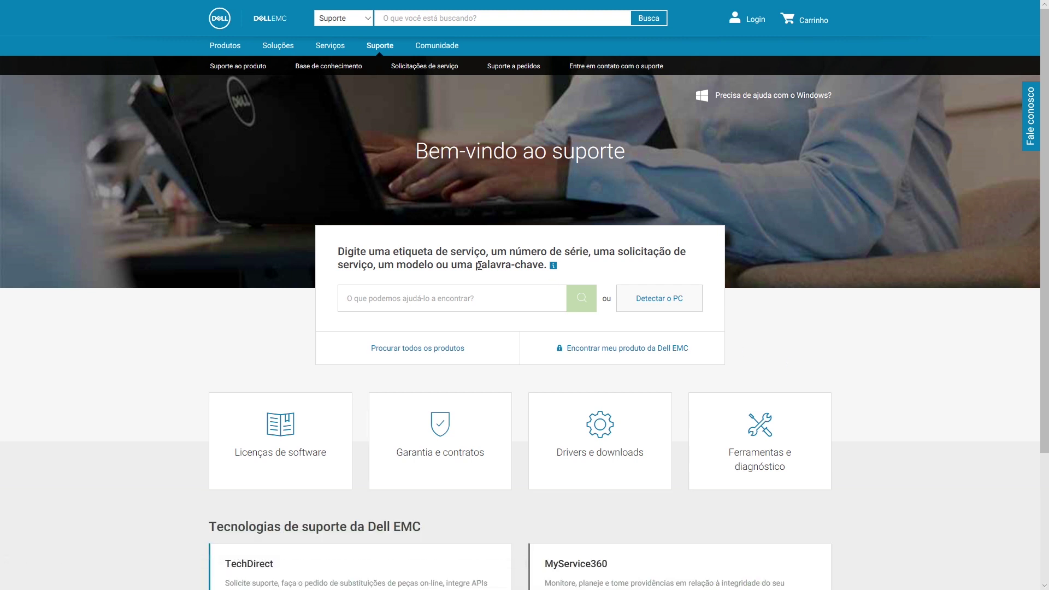
Search the Dell support site for the service tag ABCD123.
click(442, 304)
text(ABCD123)
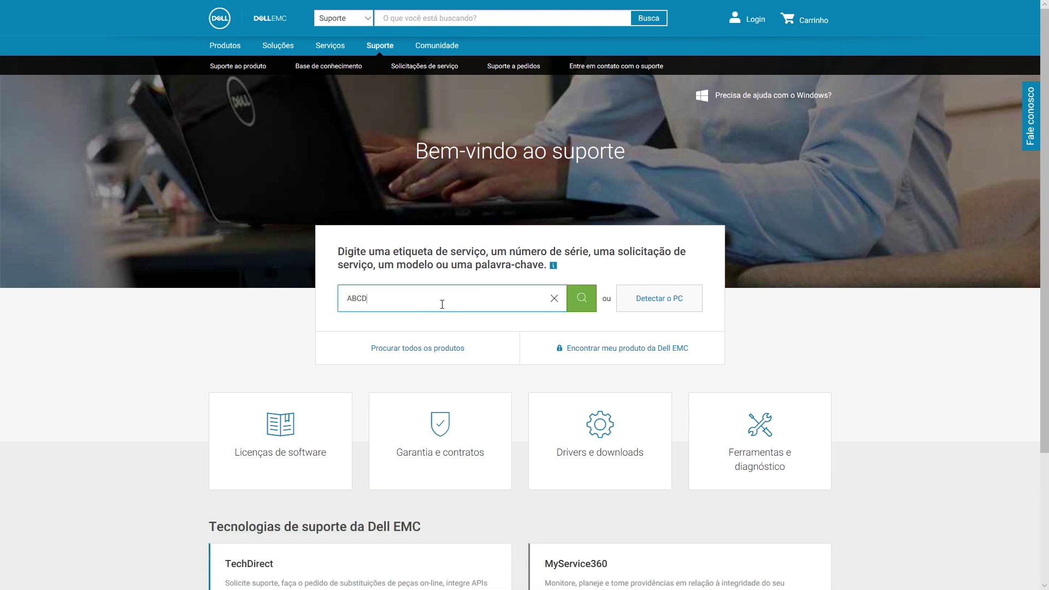
click(580, 304)
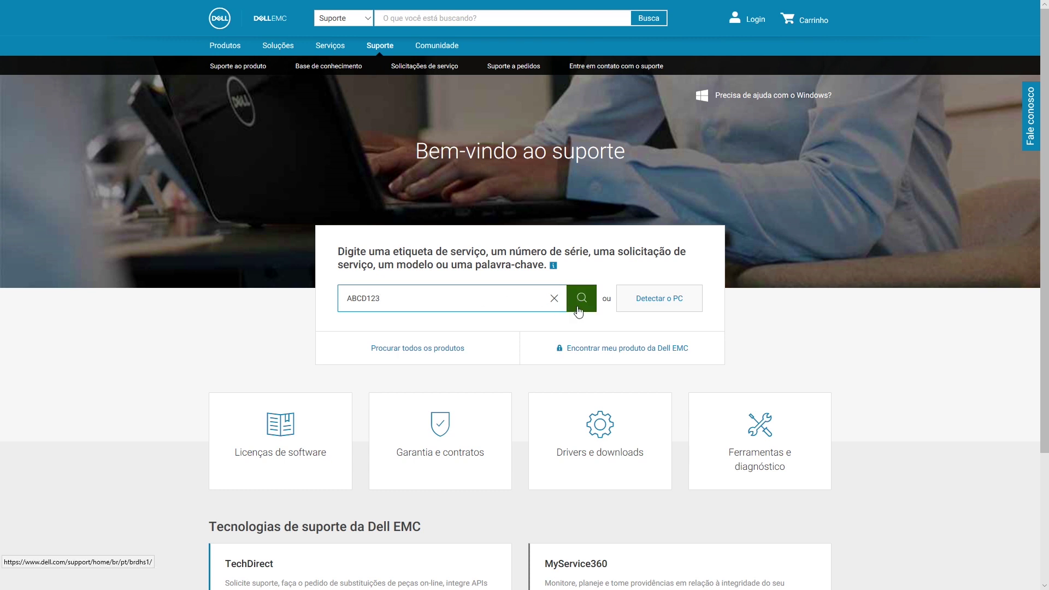
click(324, 249)
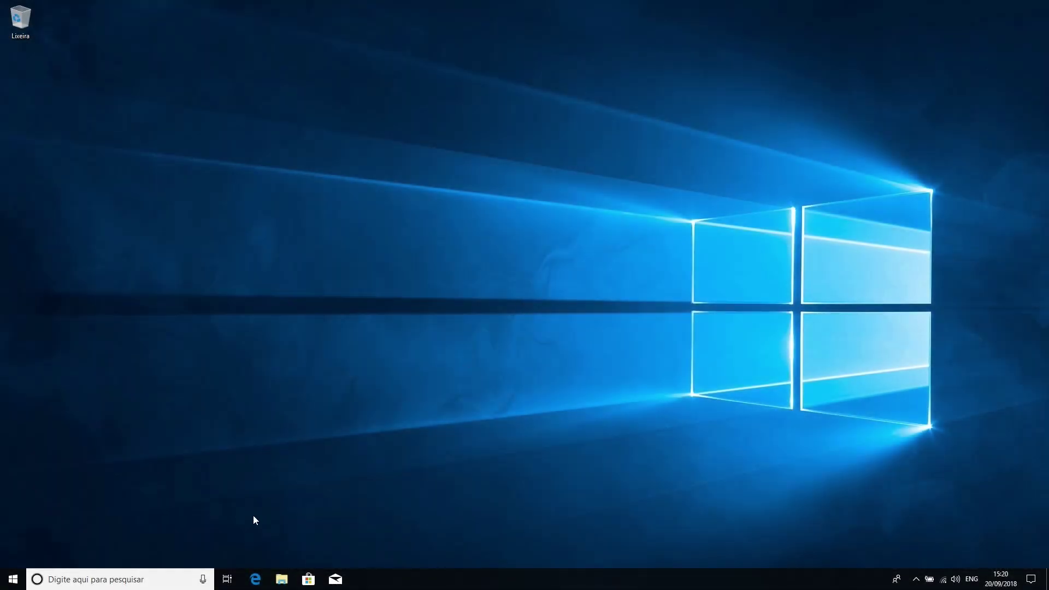
Find "painel de controle" in Windows, open the Control Panel and display its items as large icons.
click(140, 579)
text(painel de controle)
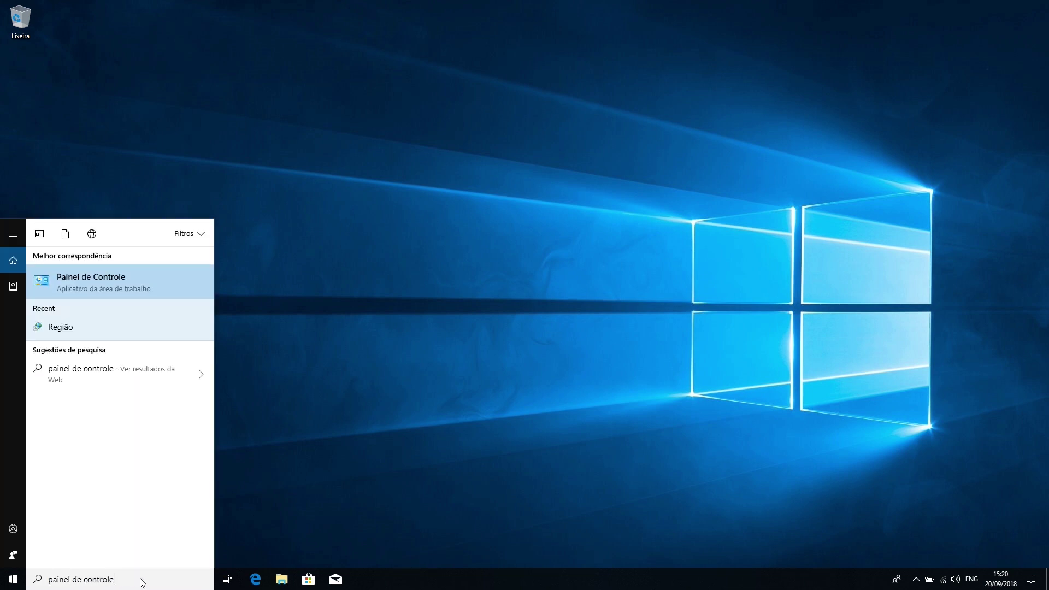
click(107, 283)
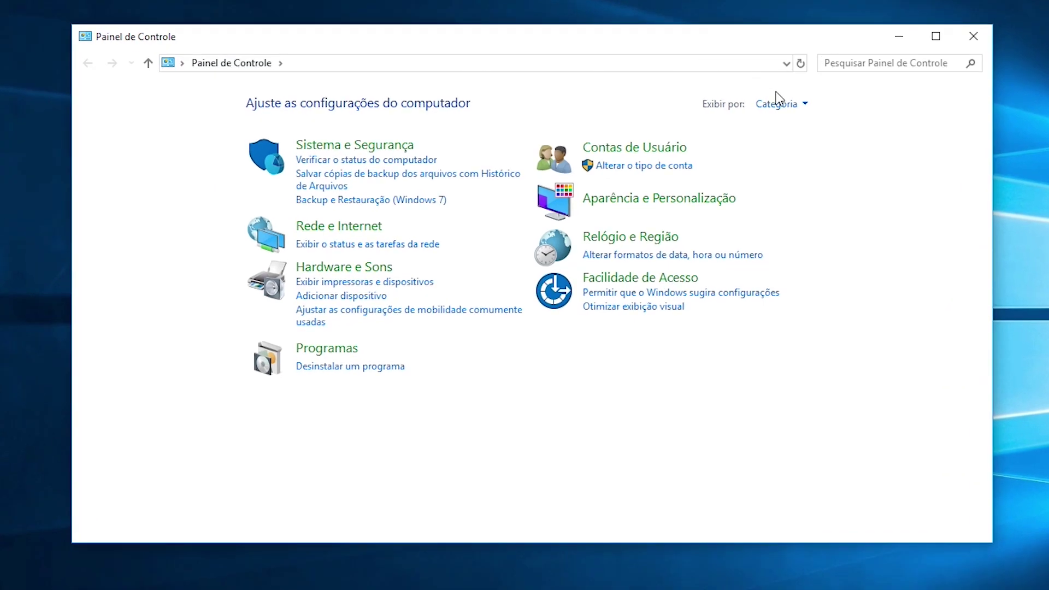
click(775, 103)
click(795, 146)
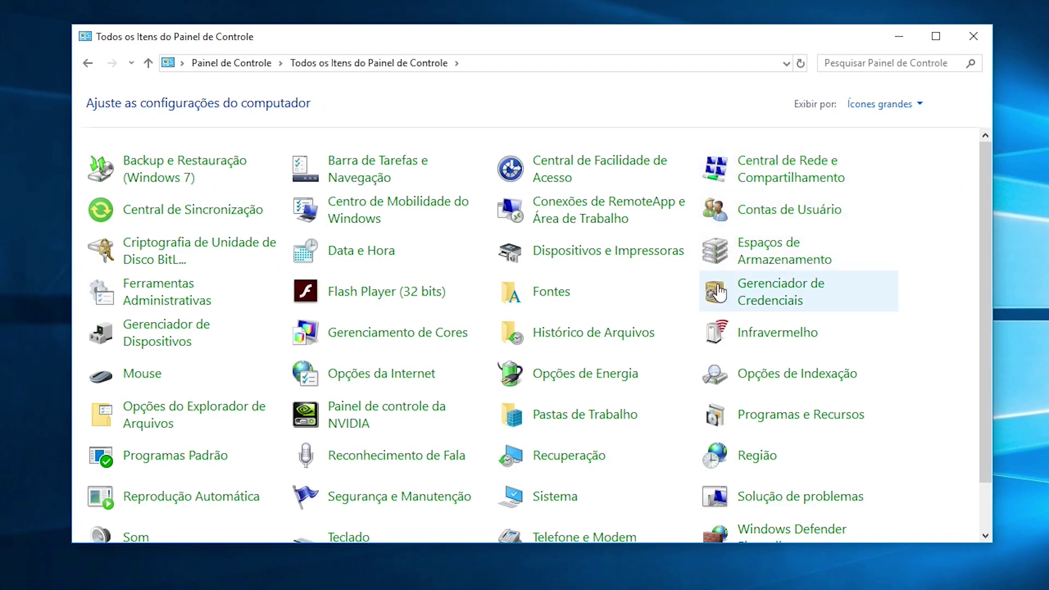
Open Opções de Energia, edit the Equilibrado plan and bring up its advanced power settings.
click(594, 373)
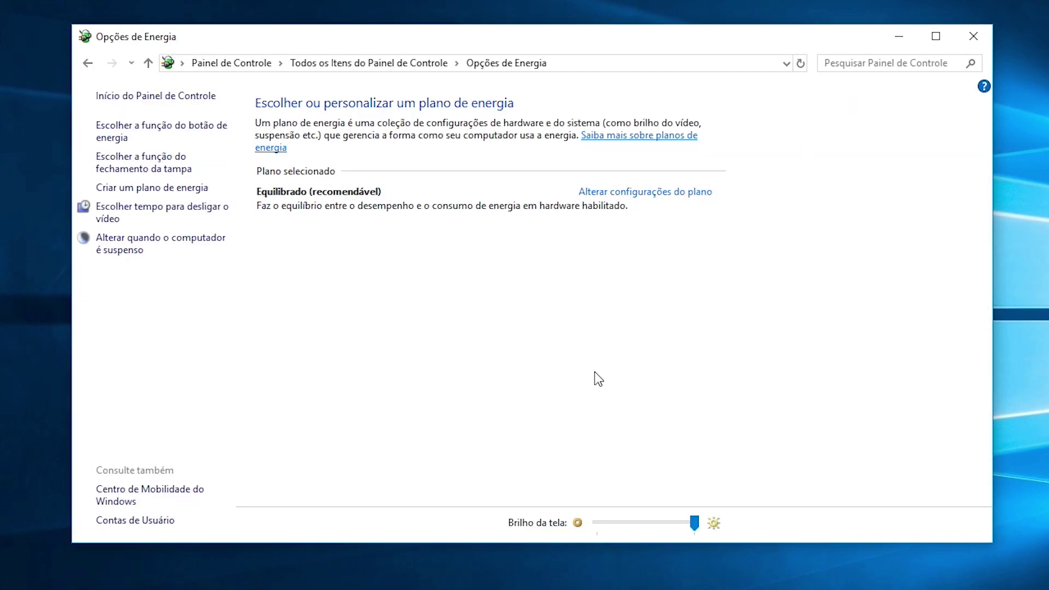
click(667, 205)
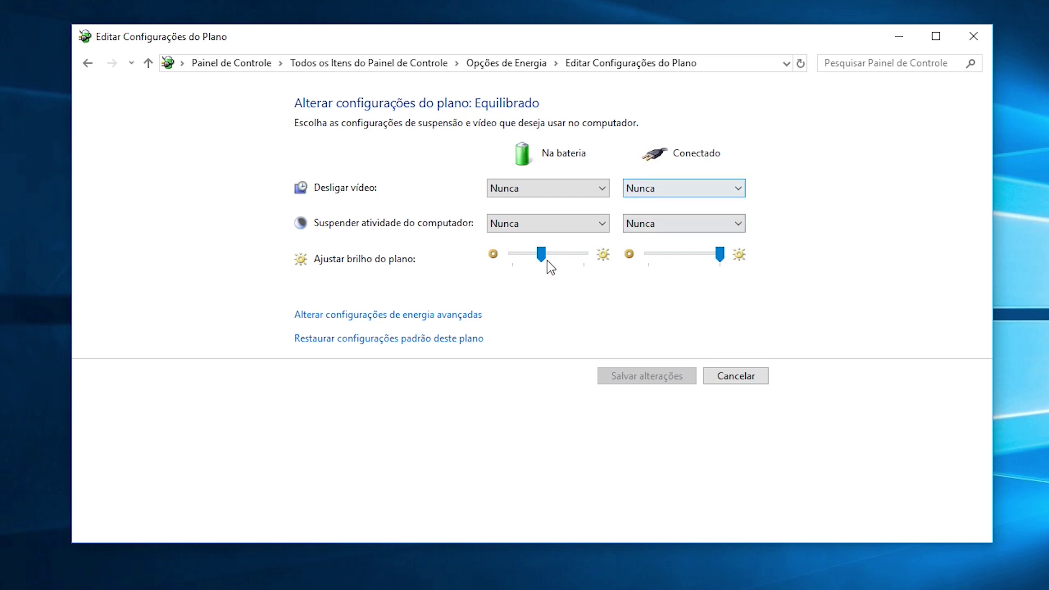
click(433, 315)
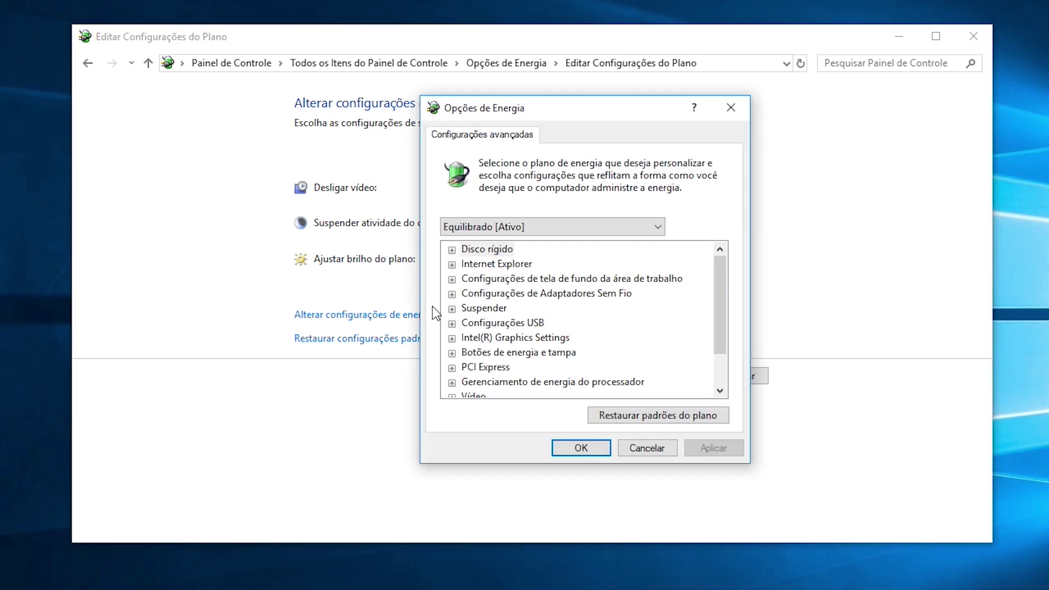
Inspect the hard disk turn-off times for battery and plugged-in use, then accept the advanced power settings.
click(451, 250)
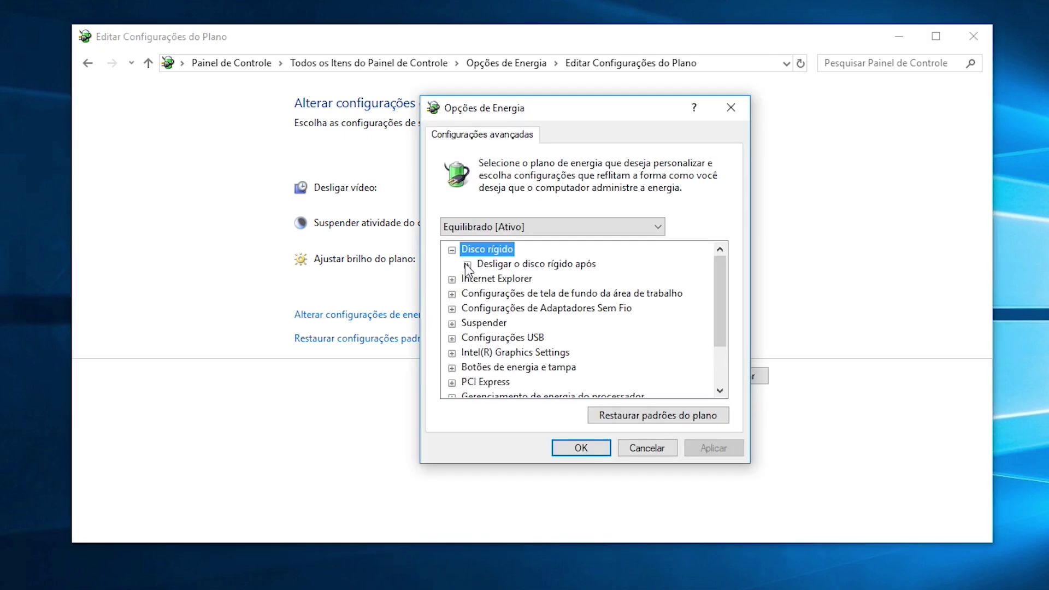
click(467, 264)
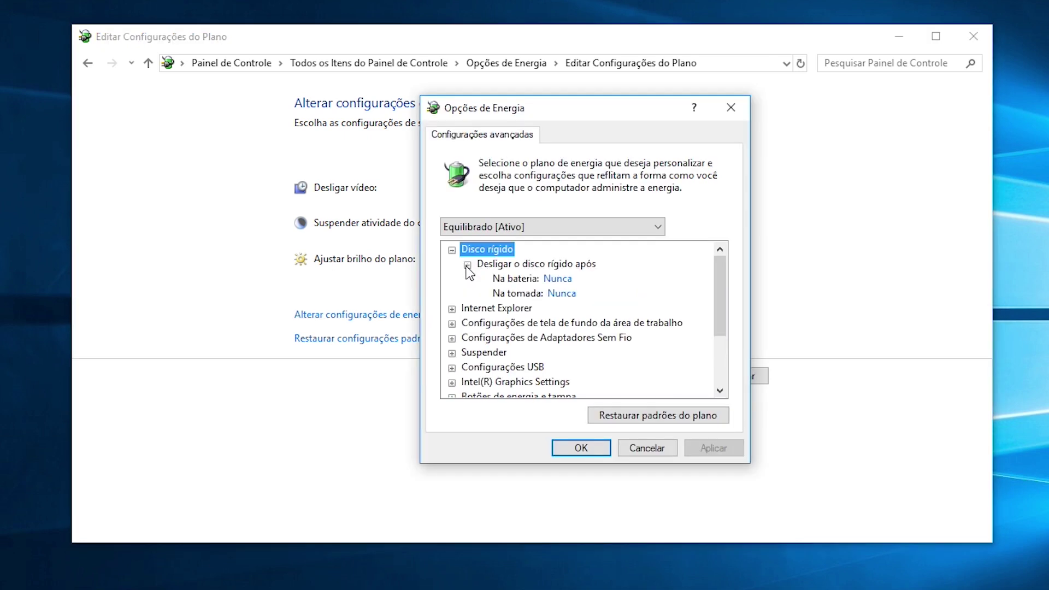
click(556, 279)
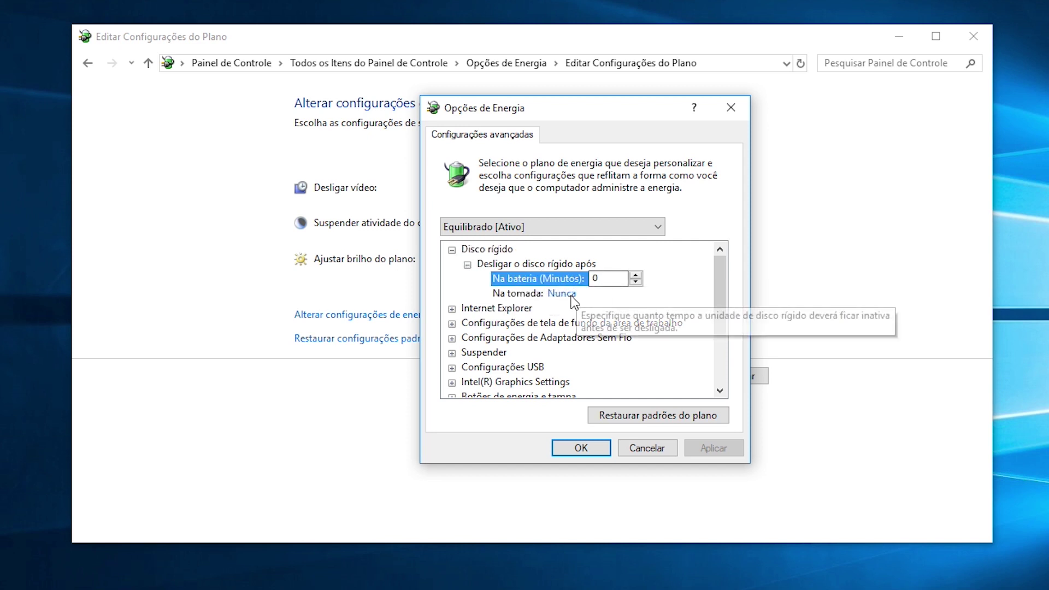
click(570, 295)
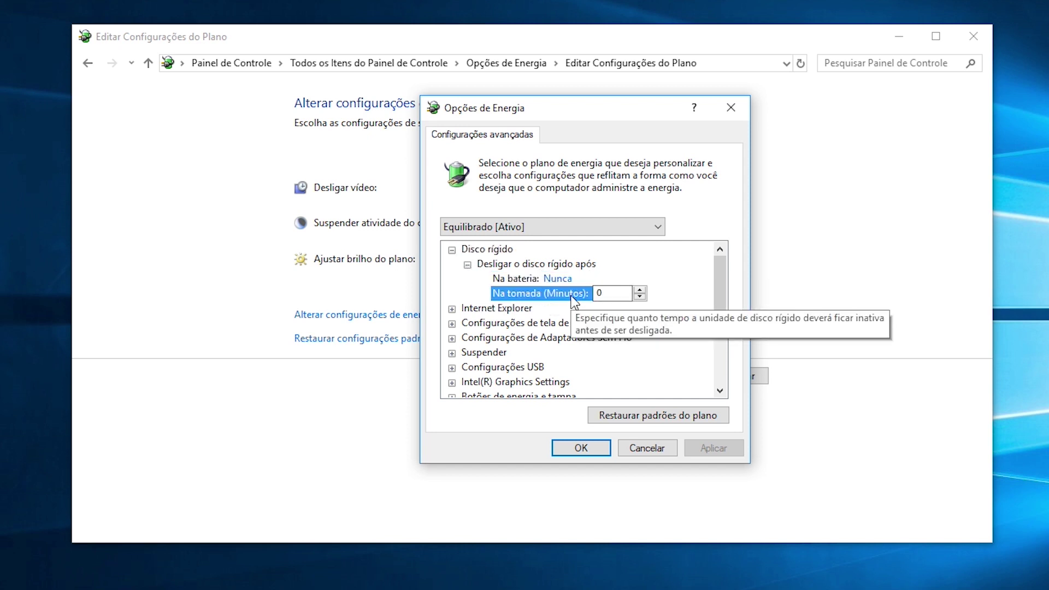
click(581, 447)
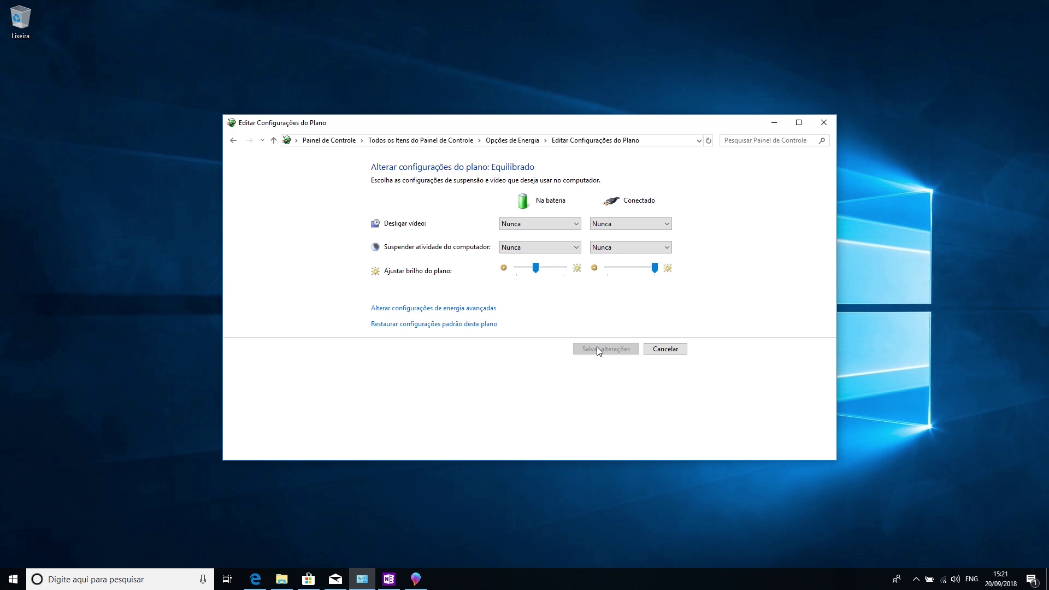
Close the open Paint 3D, OneNote, Microsoft Store, Email and Microsoft Edge windows from the window switcher.
key(alt+Tab)
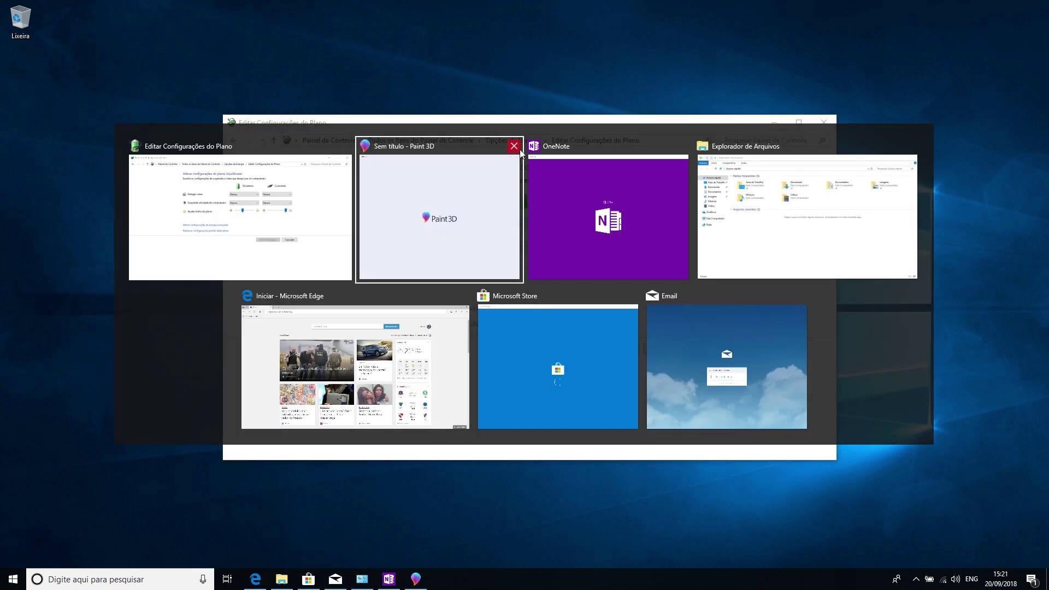
click(516, 147)
click(598, 146)
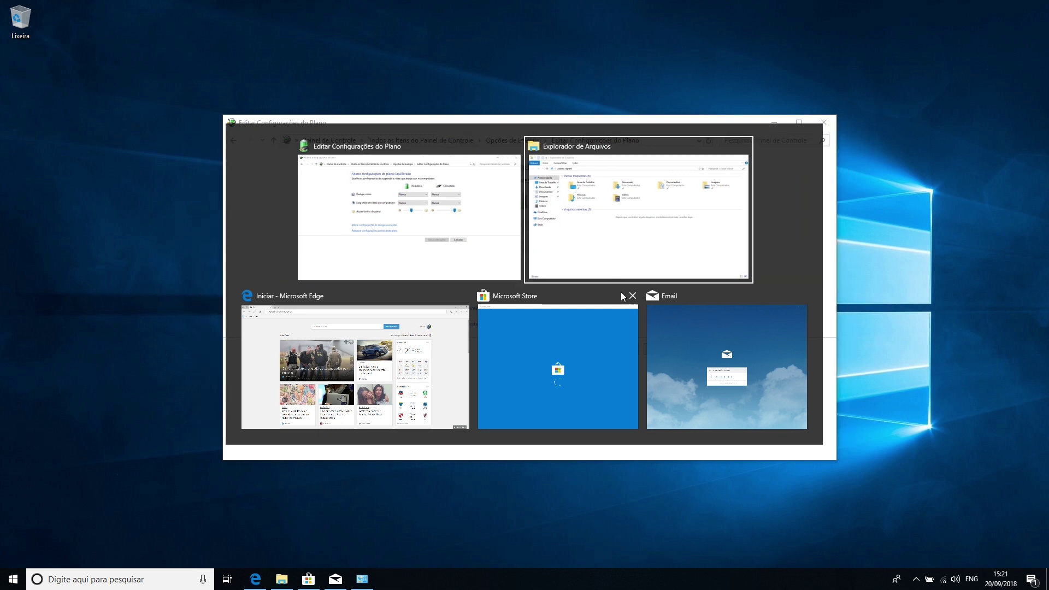
click(631, 296)
click(702, 296)
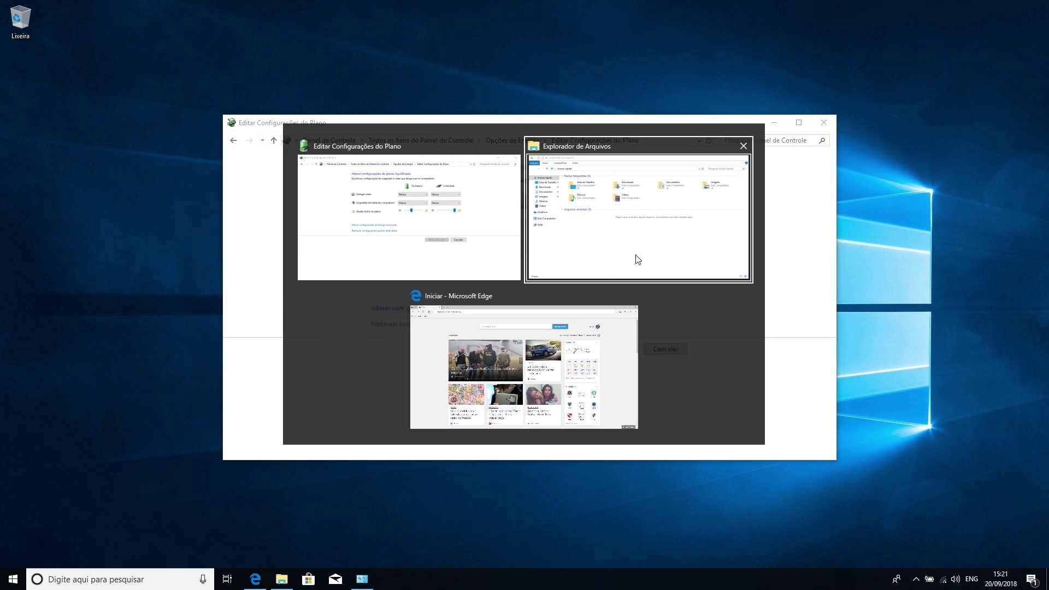
click(628, 295)
click(442, 294)
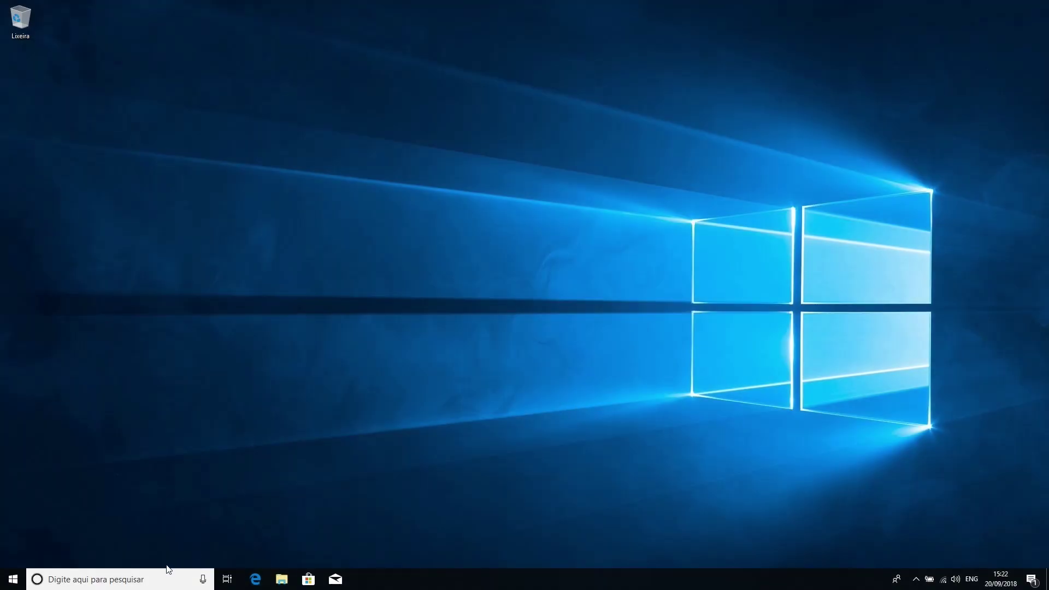
Search Windows for "central de seguran" and open Central de Segurança do Windows Defender.
click(146, 579)
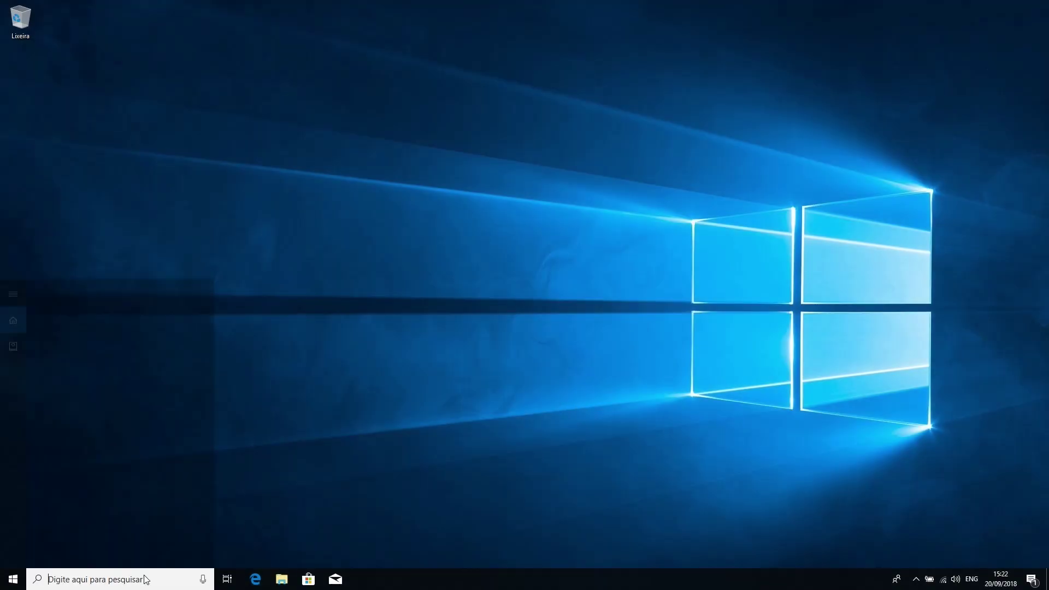
text(central de seguran)
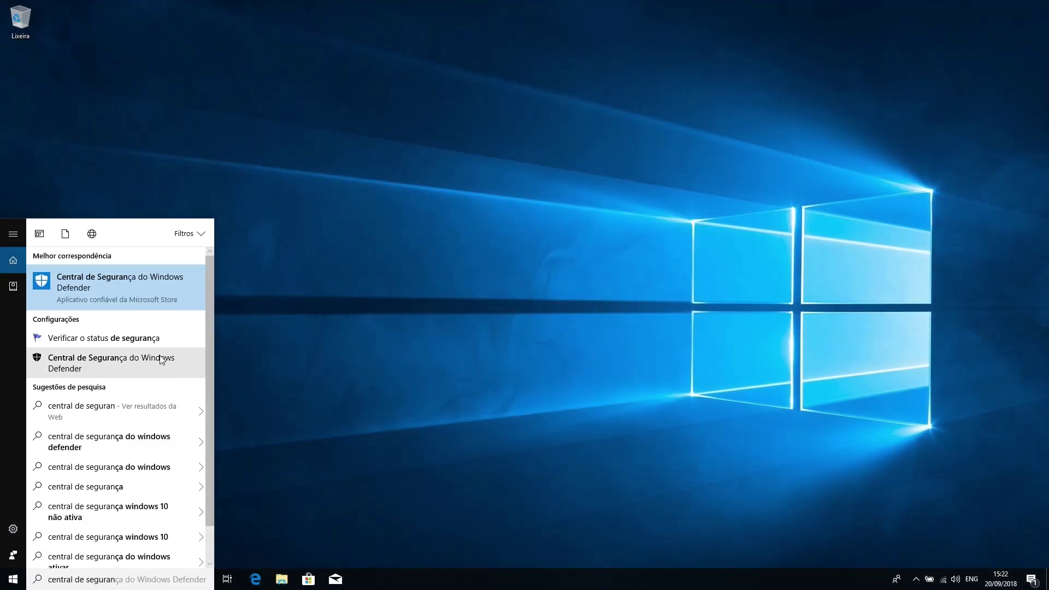
click(127, 294)
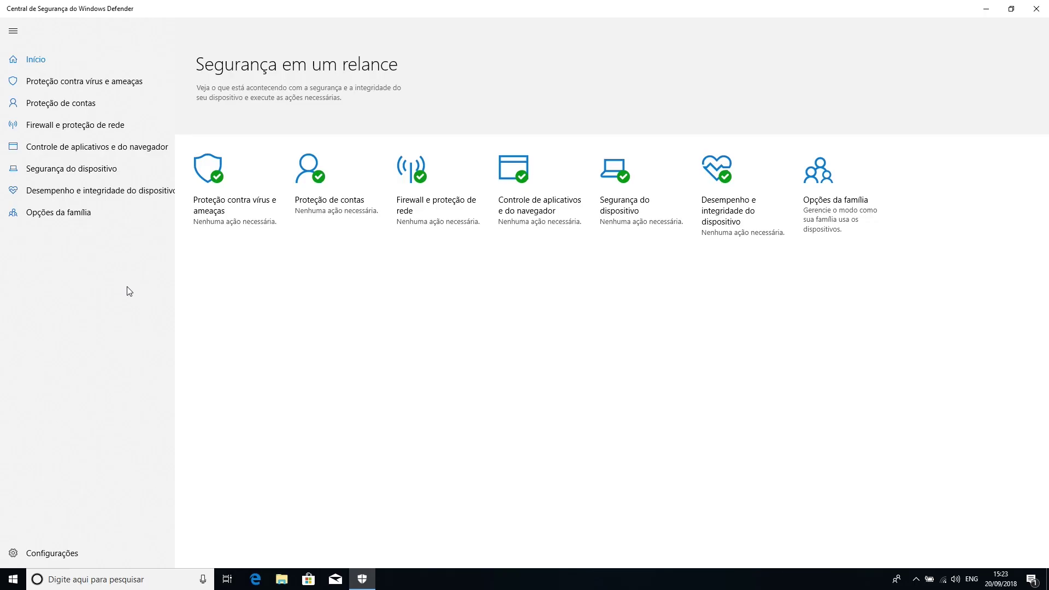
Open Proteção contra vírus e ameaças and start a quick scan for threats.
click(215, 214)
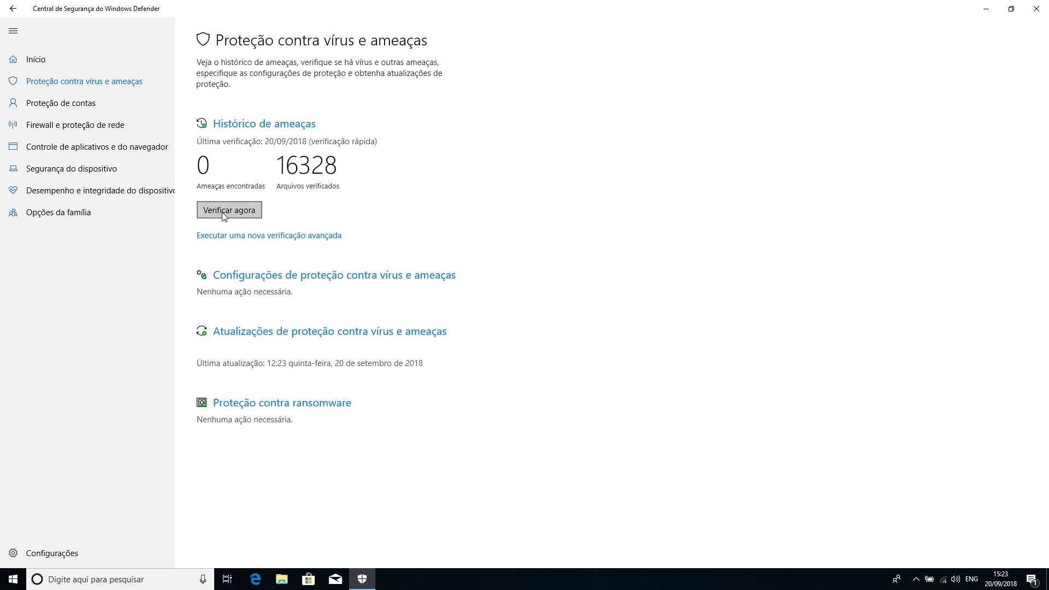
click(223, 213)
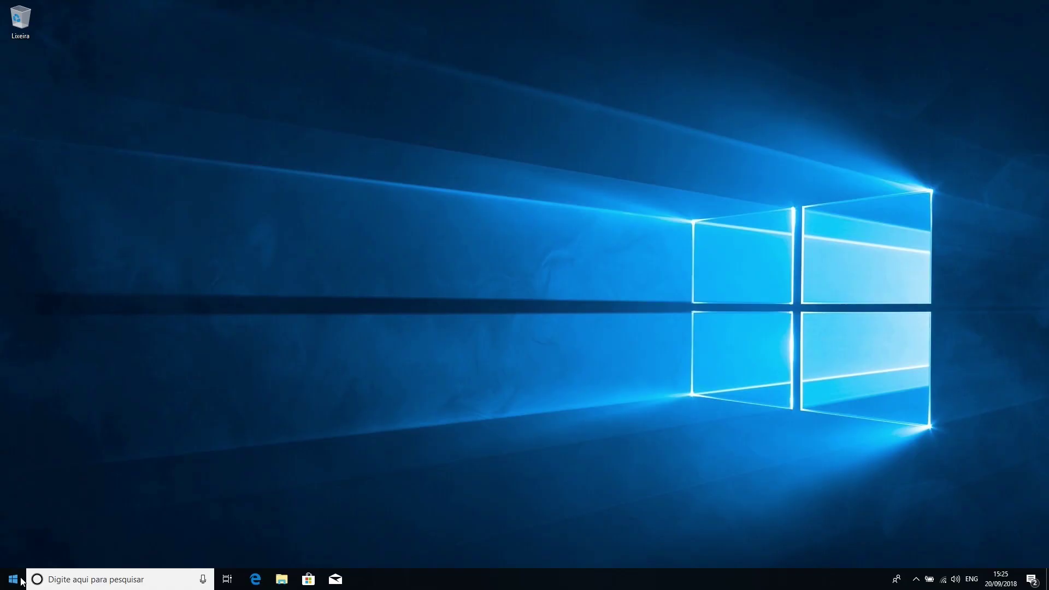
In the Windows settings for Sistema, Notificações e ações, turn off "Obter dicas, truques e sugestões de como usar o Windows".
click(14, 580)
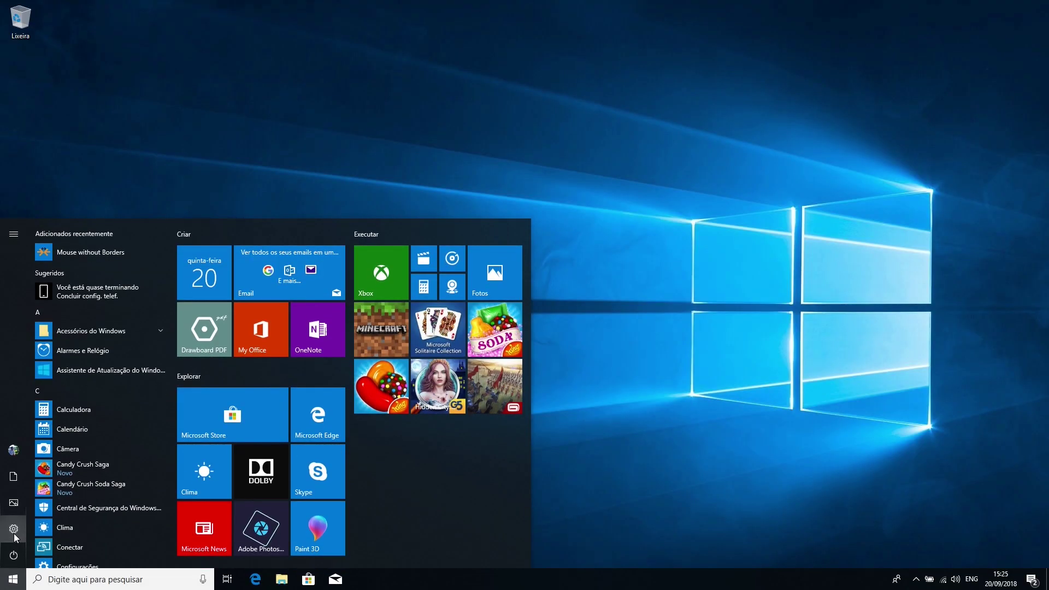
click(14, 529)
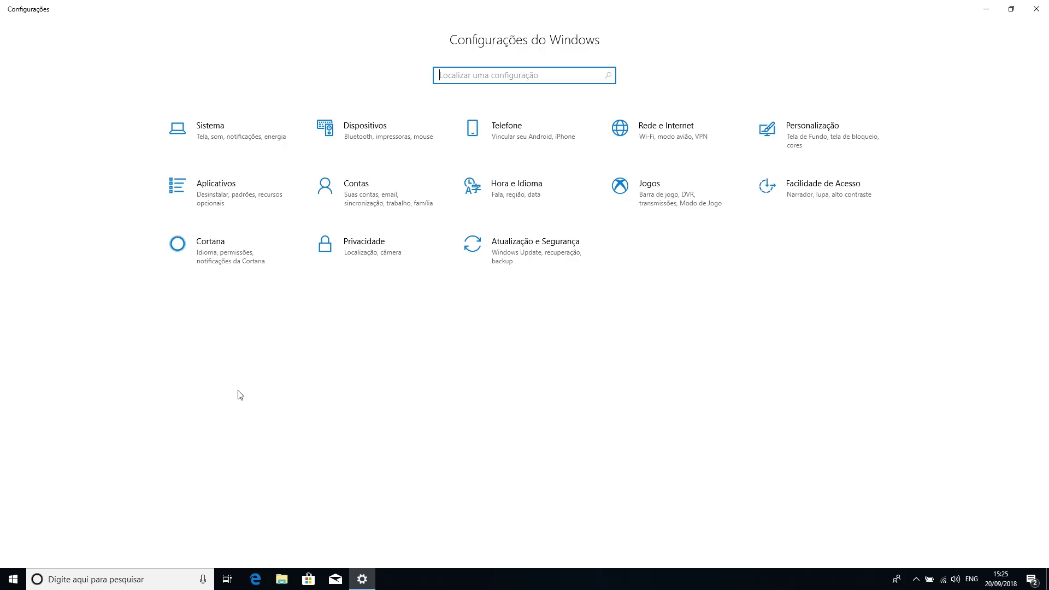
click(241, 140)
click(121, 179)
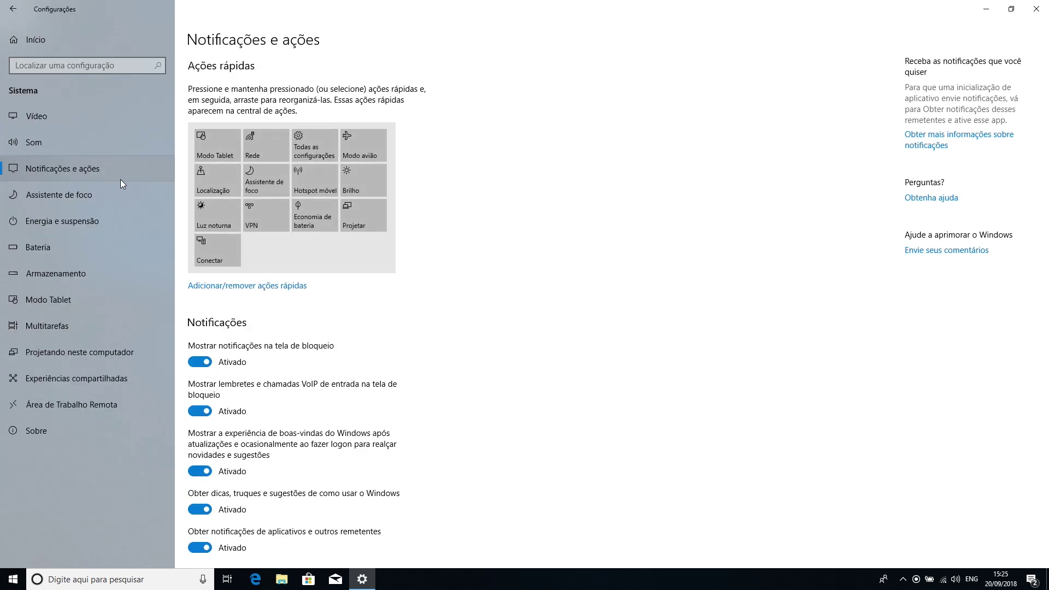
scroll(467, 329, down, 2)
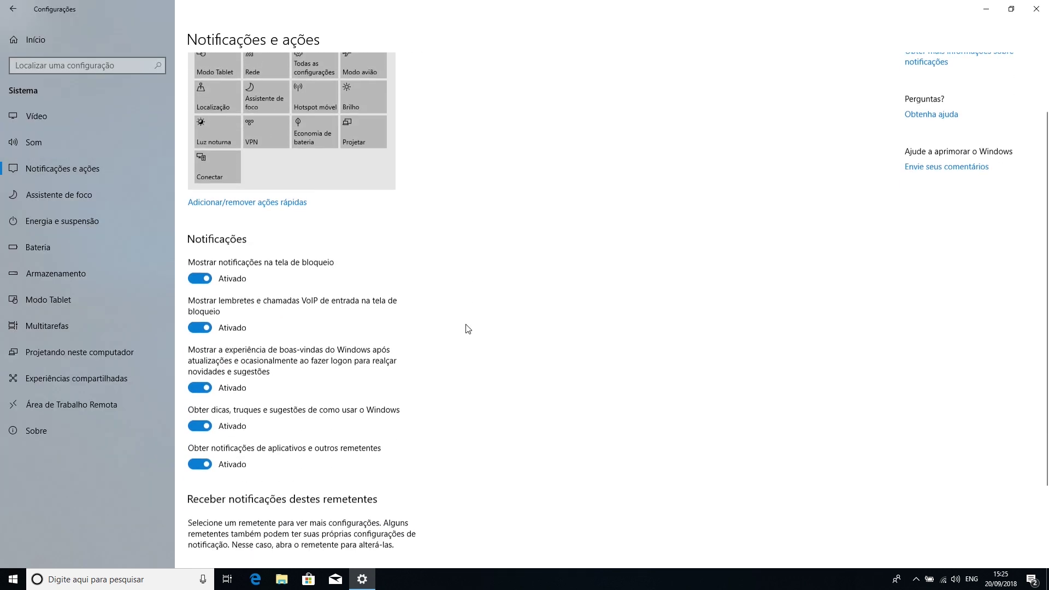
scroll(467, 329, down, 1)
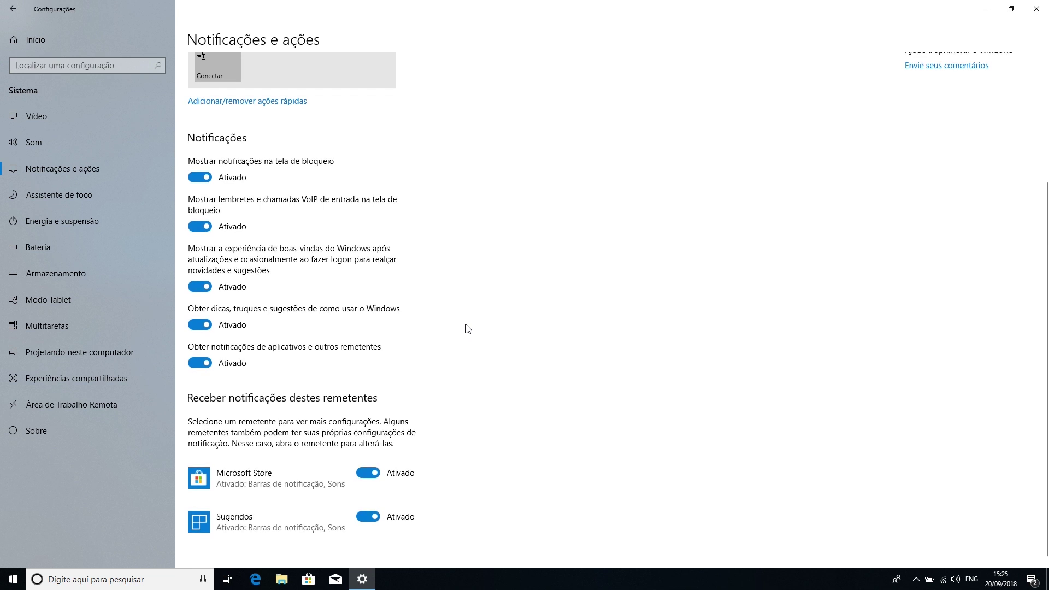
click(218, 327)
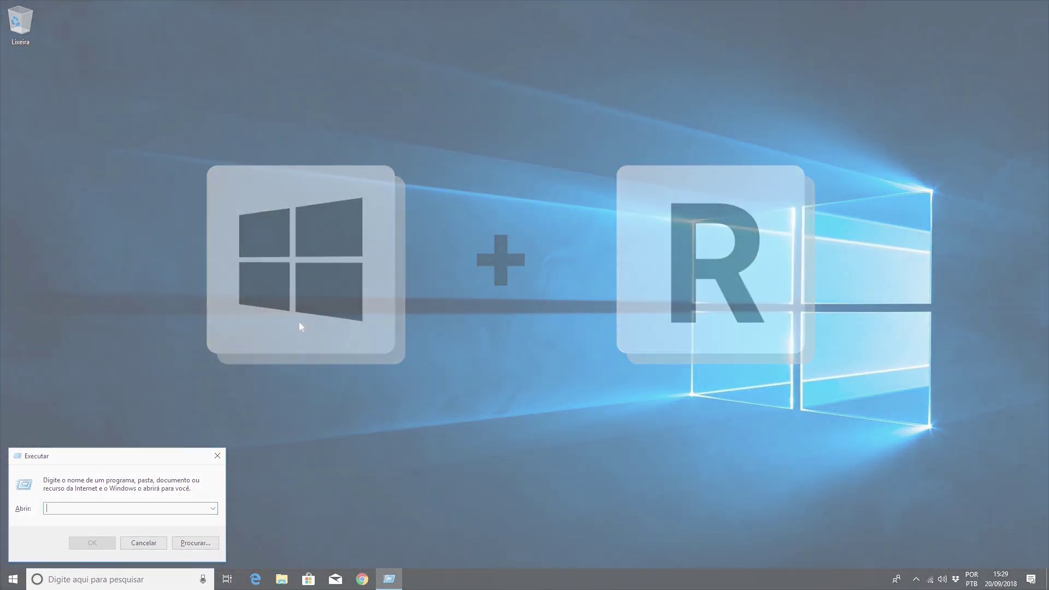
Run services.msc and set the Superfetch service's startup type to Desativado.
text(services.msc)
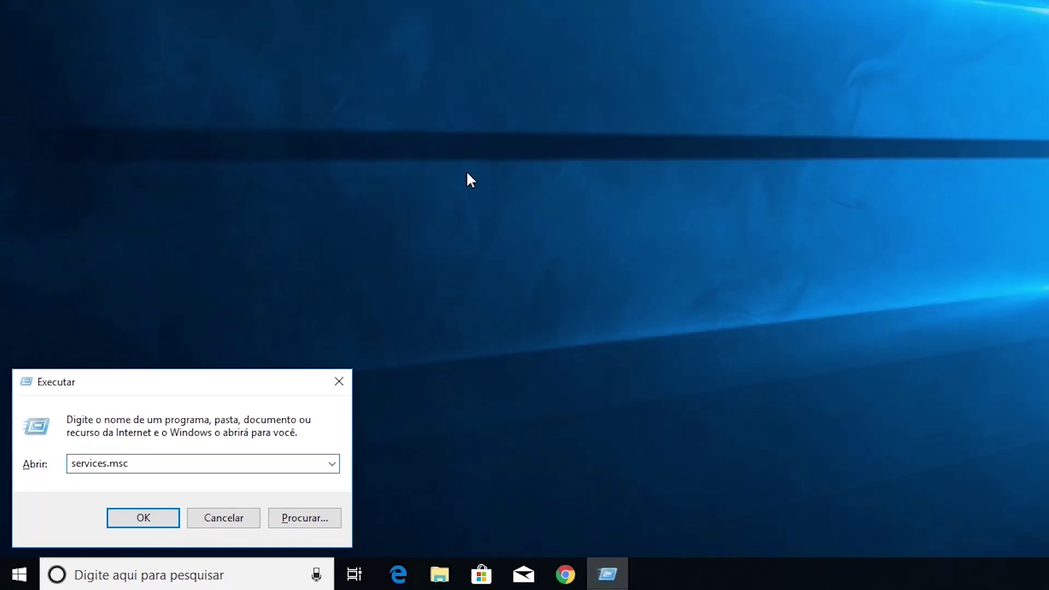
key(Return)
drag(1044, 99, 1037, 456)
double_click(229, 396)
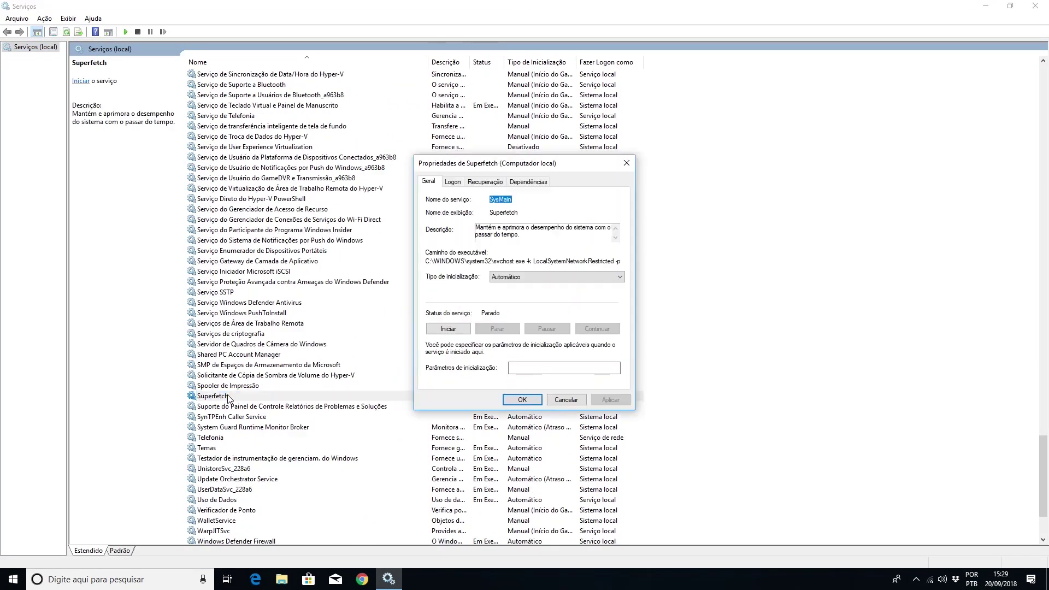
click(534, 280)
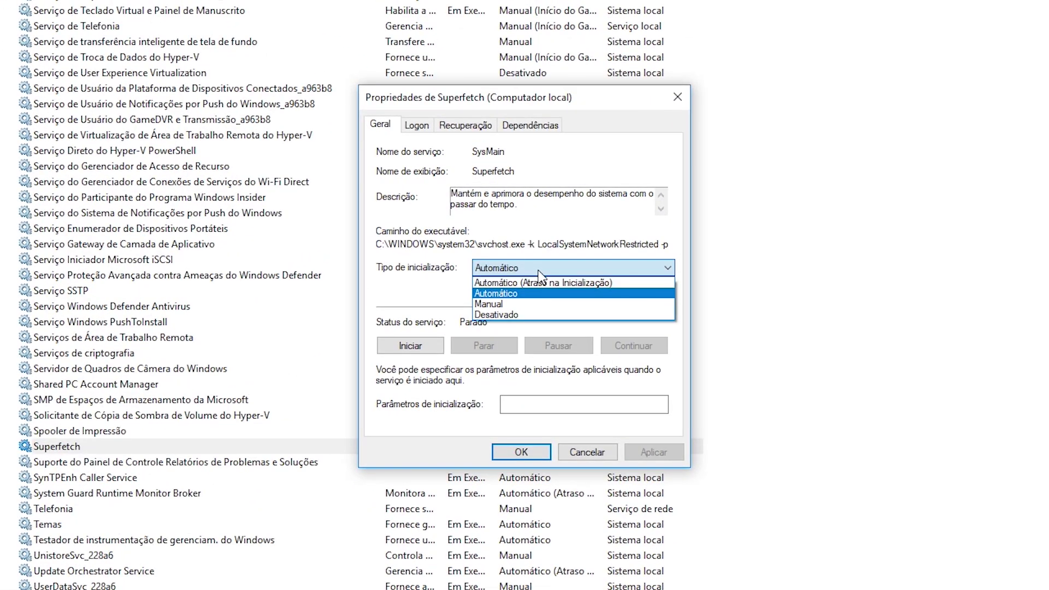
click(535, 310)
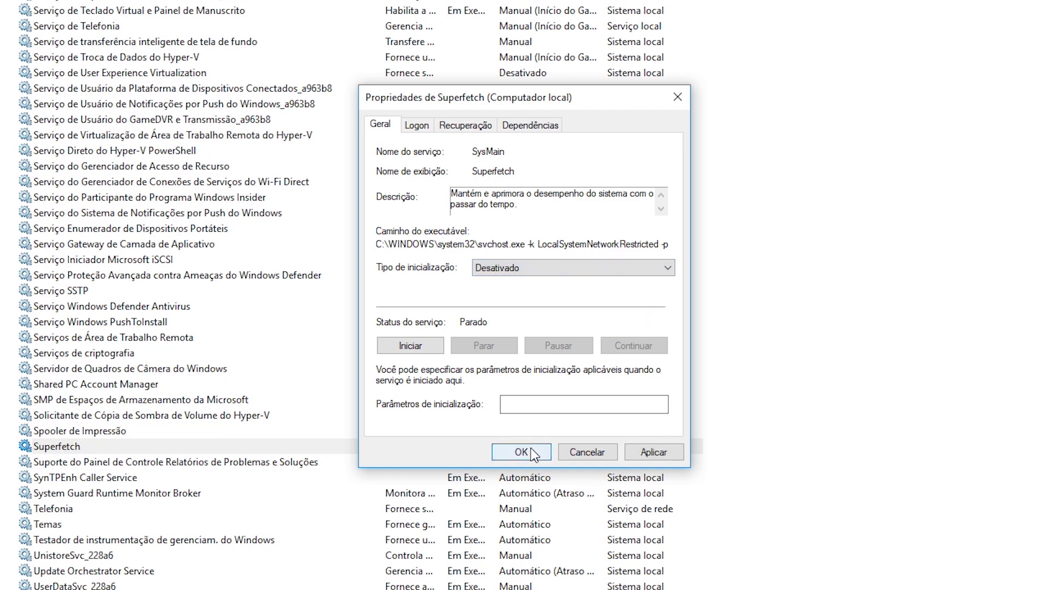
click(521, 453)
Set the startup type of Serviço de transferência inteligente de tela de fundo to Desativado.
double_click(145, 42)
click(559, 273)
click(559, 313)
click(531, 451)
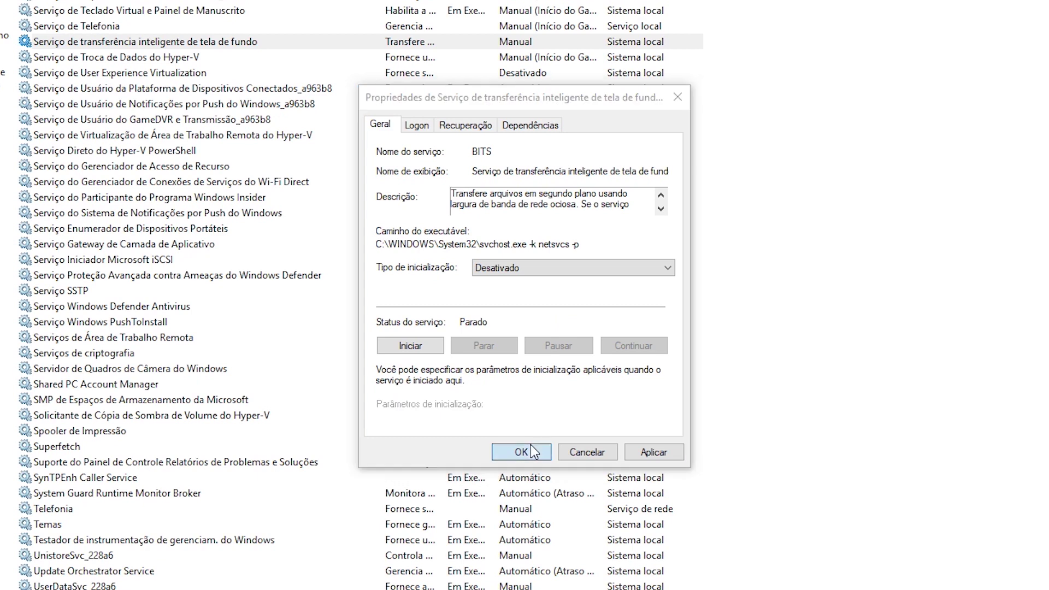
Disable one more service near the end of the services list by setting its startup type to Desativado.
scroll(118, 546, down, 3)
double_click(118, 570)
click(519, 273)
click(522, 313)
click(522, 452)
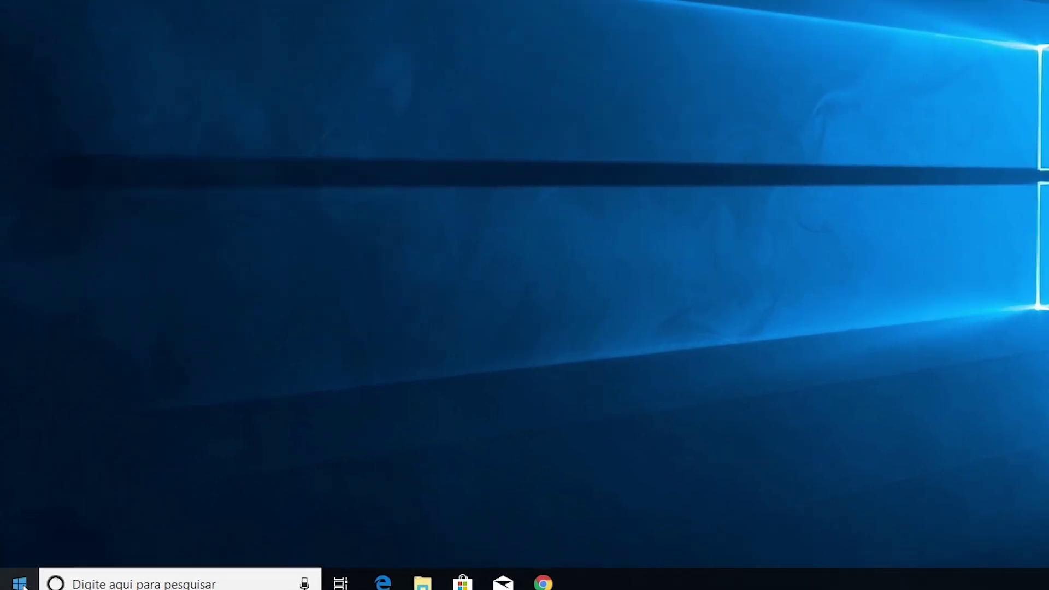
Open Windows PowerShell (Admin) and enter the system file check command sfc /scannow.
right_click(22, 586)
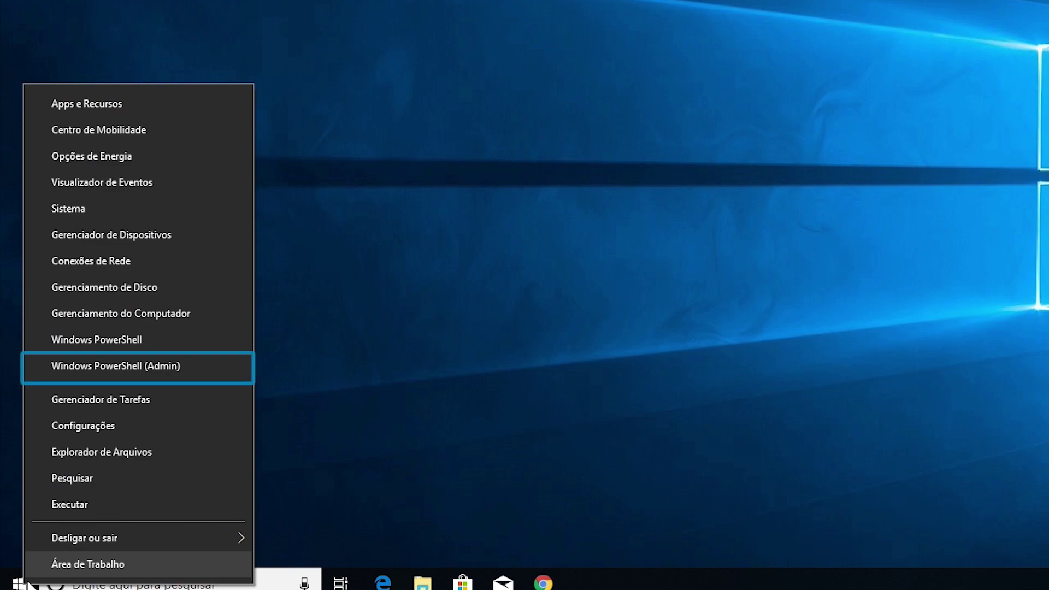
click(206, 362)
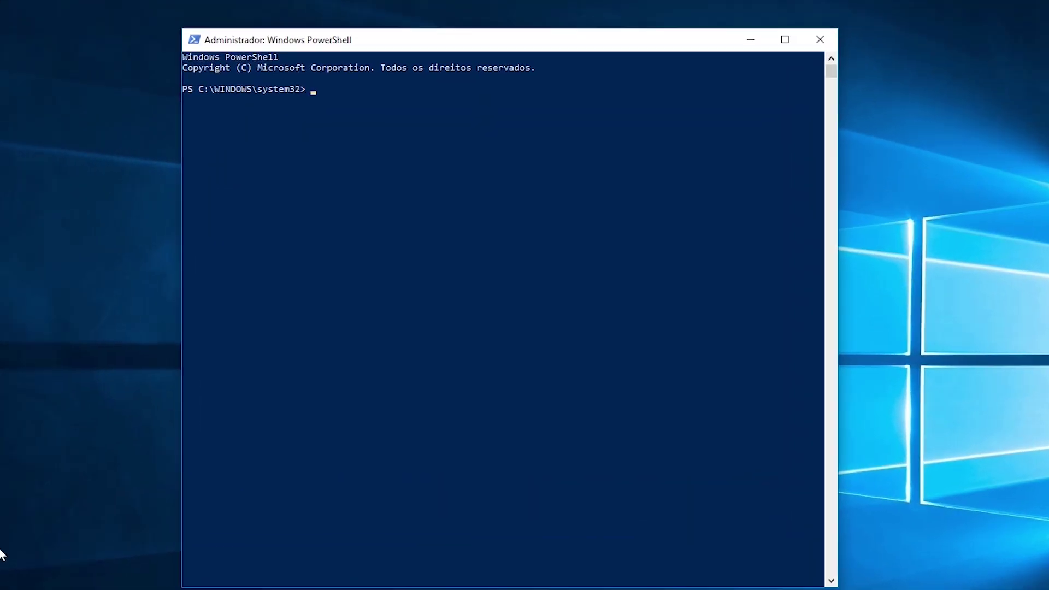
text(sfc)
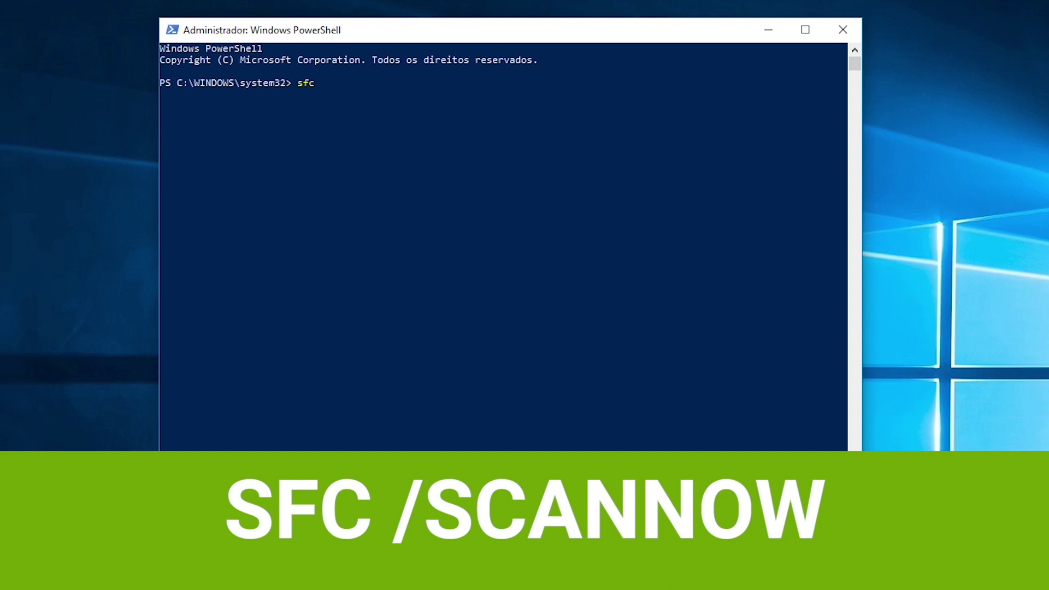
text( /scannow)
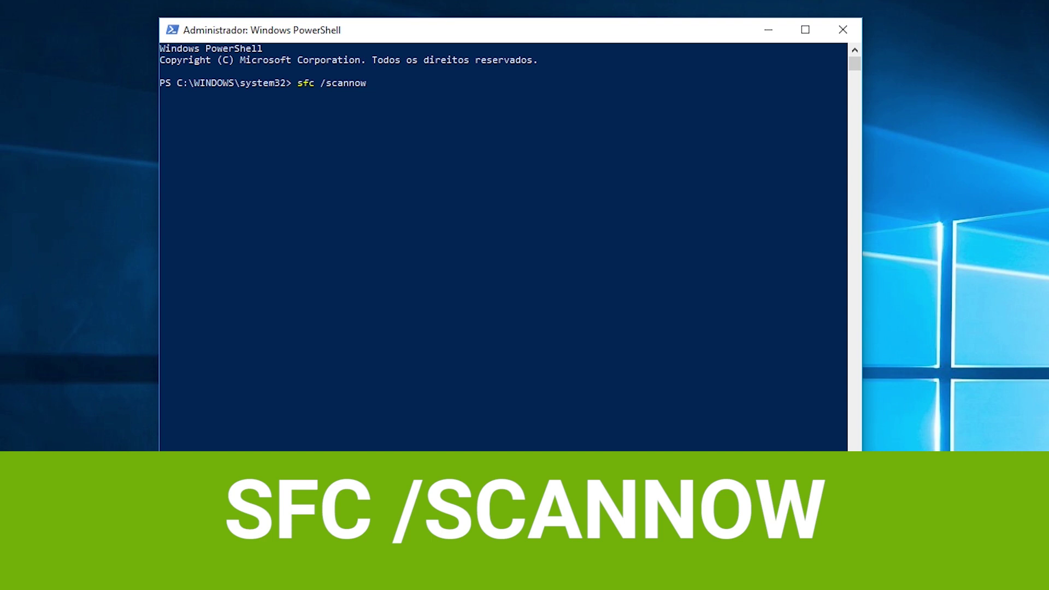